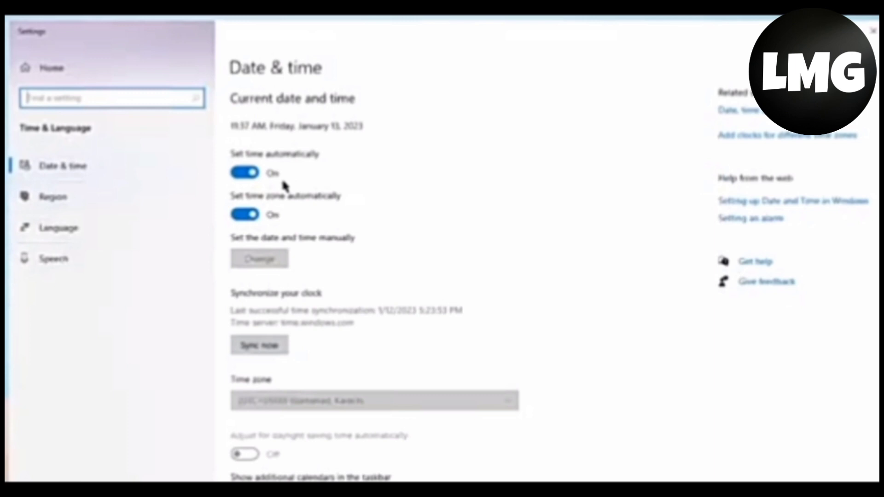
- Switch 'Set time automatically' off and back on to resync the Windows clock
left_click(249, 176)
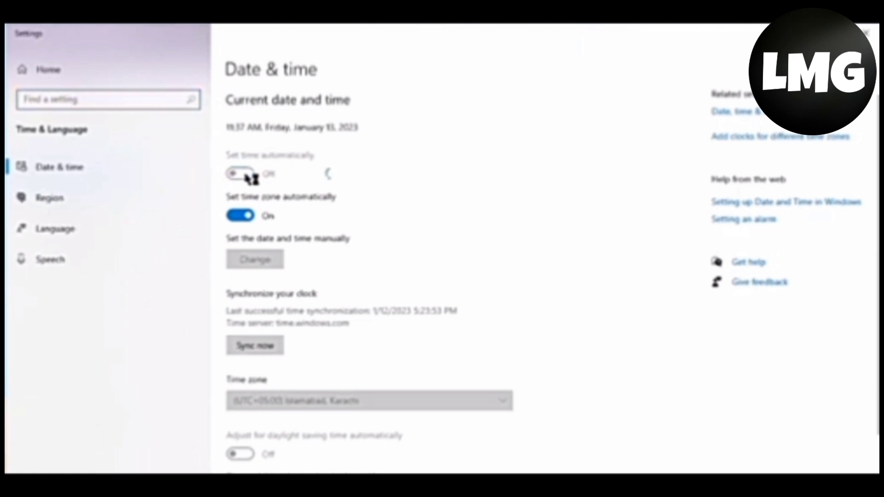
left_click(247, 176)
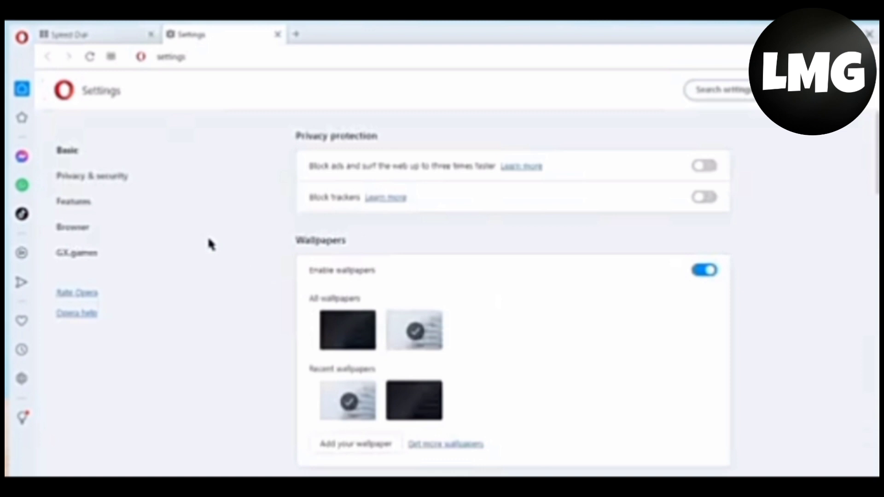
- Go to the Privacy & security section of Opera Settings
left_click(82, 176)
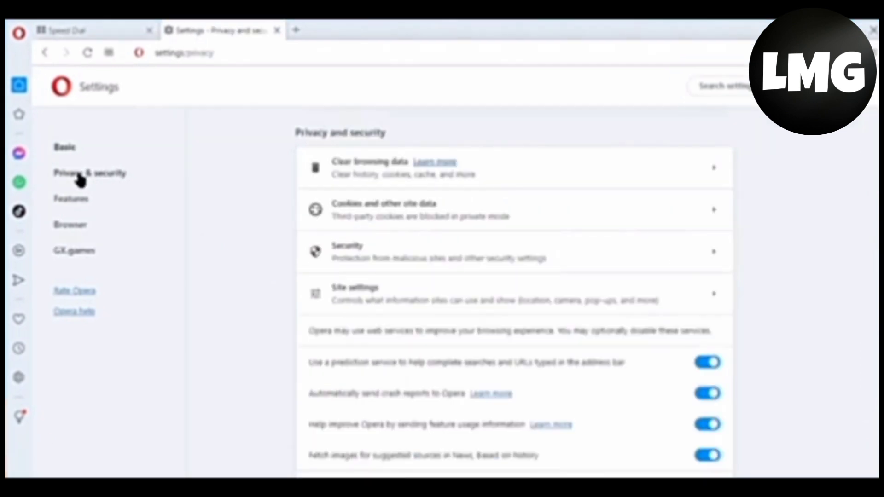
- Clear history, cookies and cached files in Opera with time range 'All time'
left_click(366, 168)
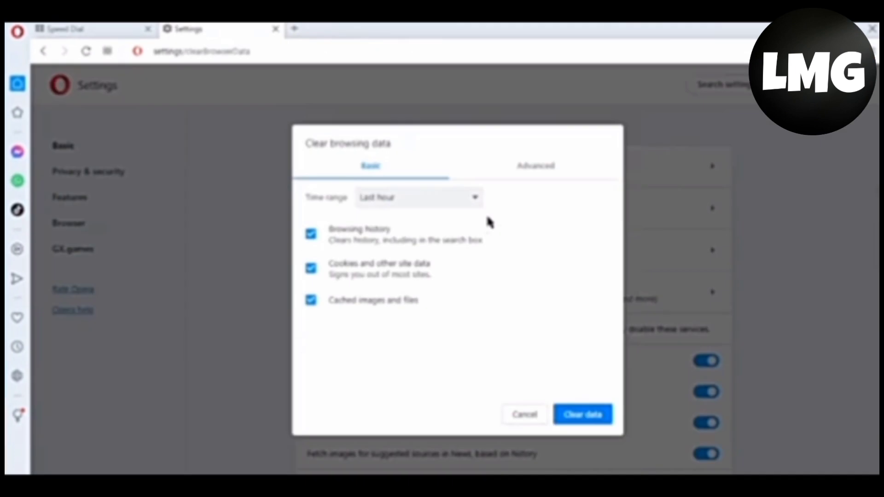
left_click(418, 198)
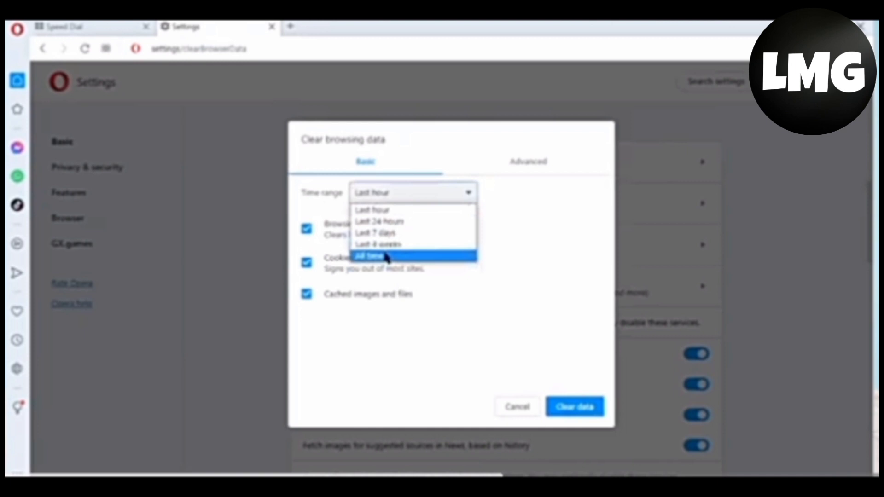
left_click(387, 258)
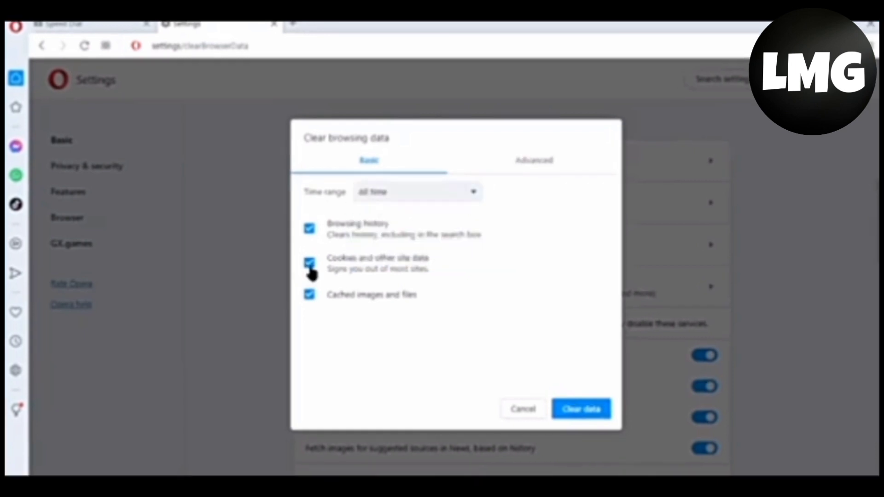
left_click(582, 411)
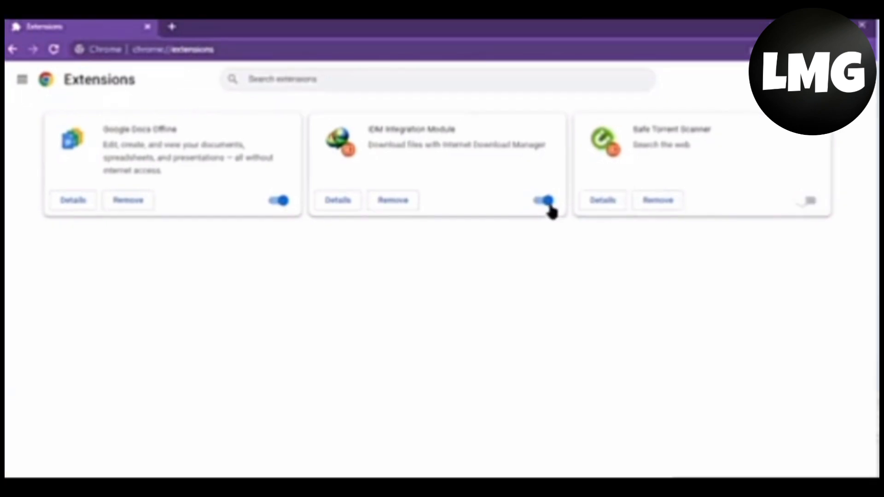
- Switch off the IDM Integration Module extension on chrome://extensions
left_click(546, 202)
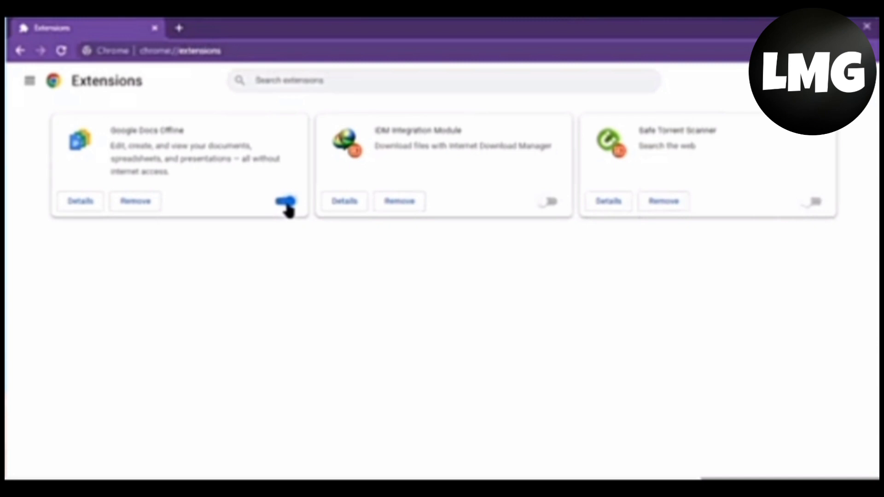